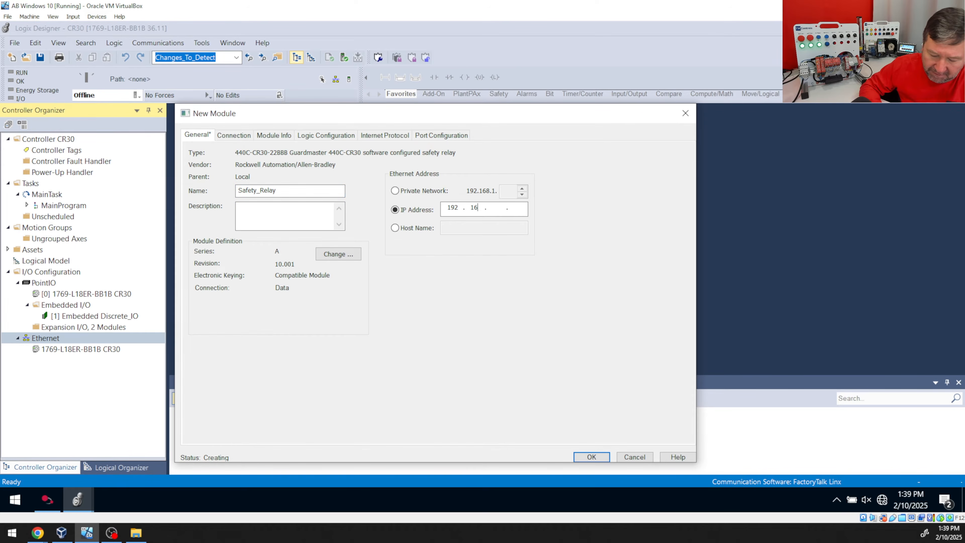
- Finish the Safety_Relay module's IP address as 192.168.20.211, create the module, and close the module catalog
{"action": "type", "text": "211"}
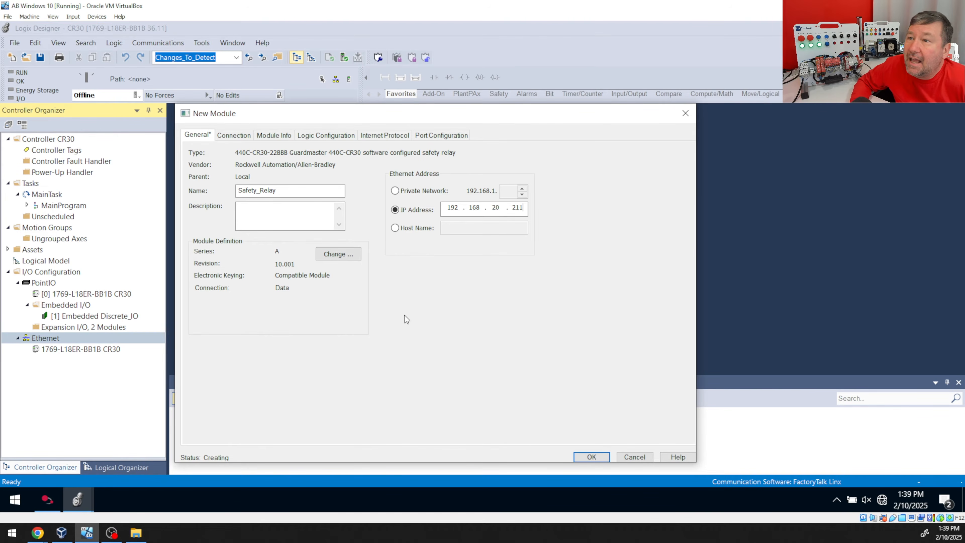
{"action": "left_click", "coordinate": [592, 457]}
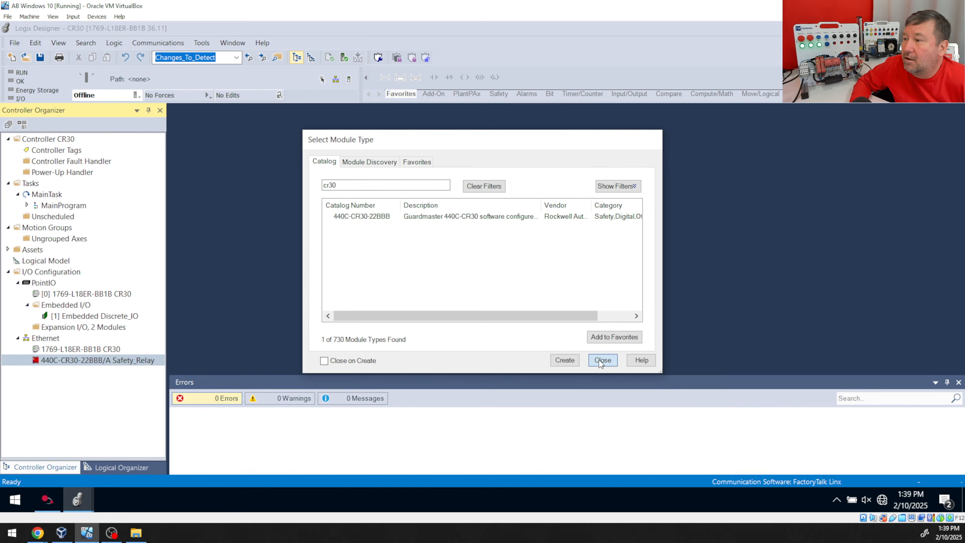
{"action": "left_click", "coordinate": [599, 360]}
- Download the project to the 1769-L18ER-BB1B controller at 192.168.20.191 and return it to Remote Run
{"action": "left_click", "coordinate": [157, 42]}
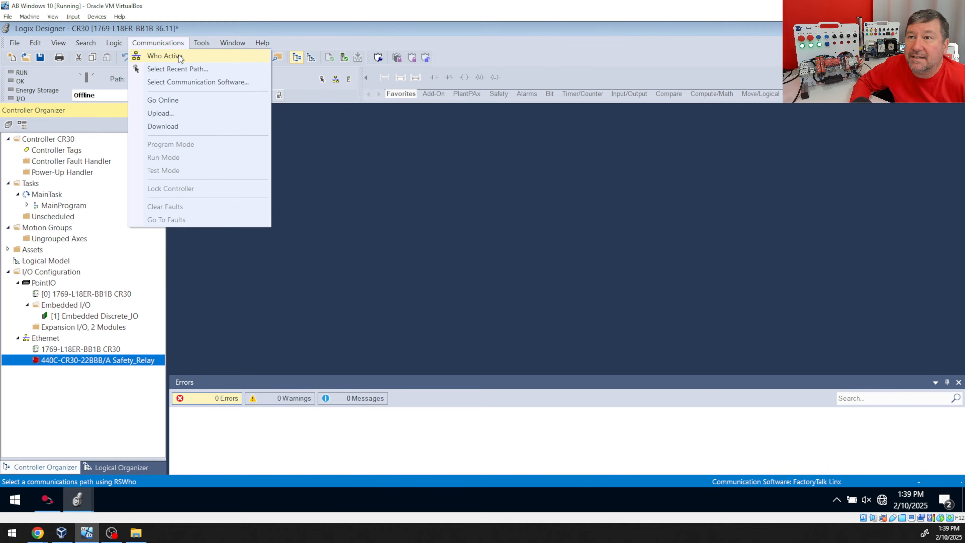
{"action": "left_click", "coordinate": [181, 56]}
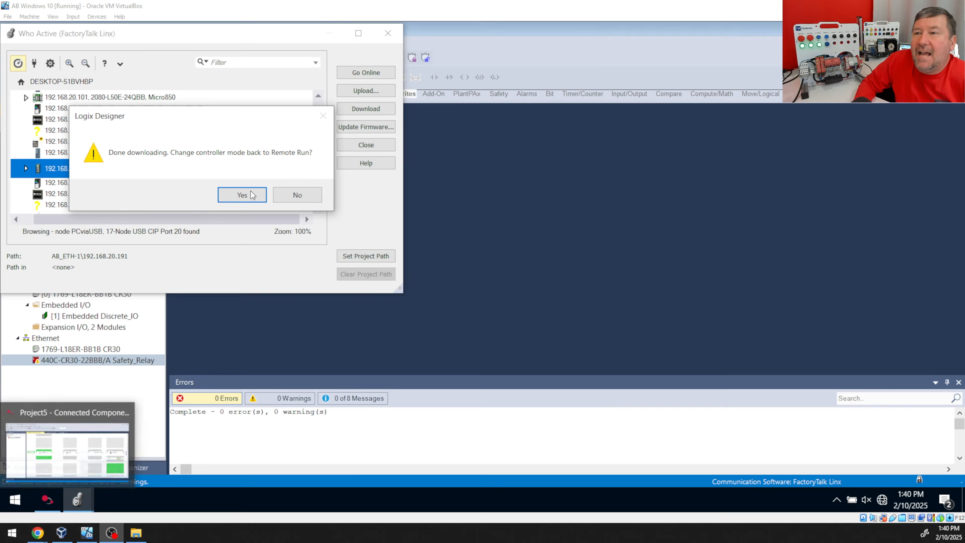
{"action": "left_click", "coordinate": [252, 196]}
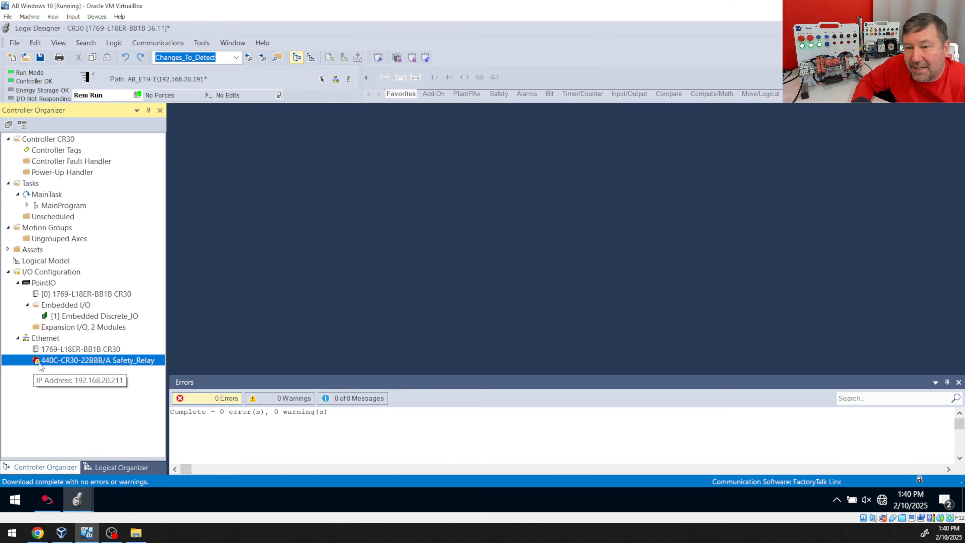
- Open the Safety_Relay module's properties and examine the module fault in its connection settings
{"action": "right_click", "coordinate": [65, 362]}
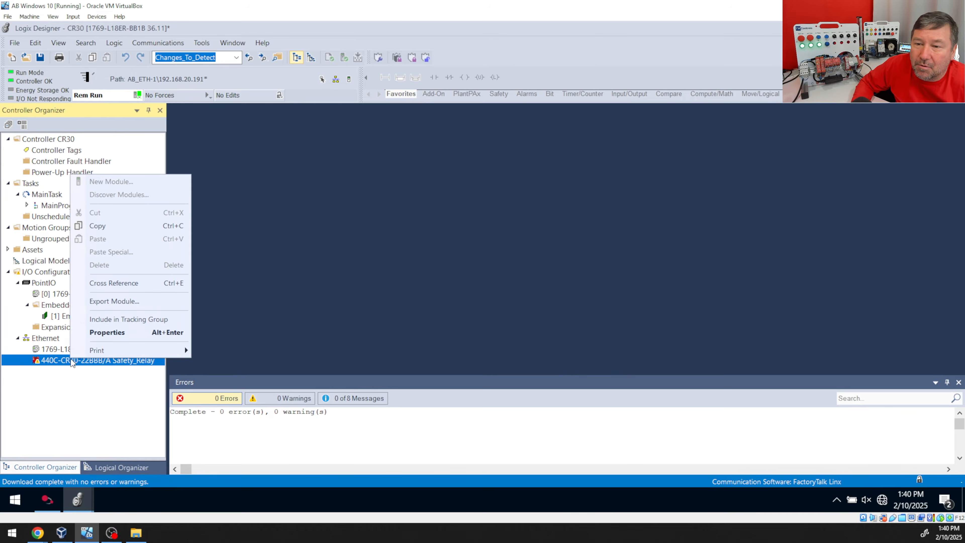
{"action": "left_click", "coordinate": [124, 338]}
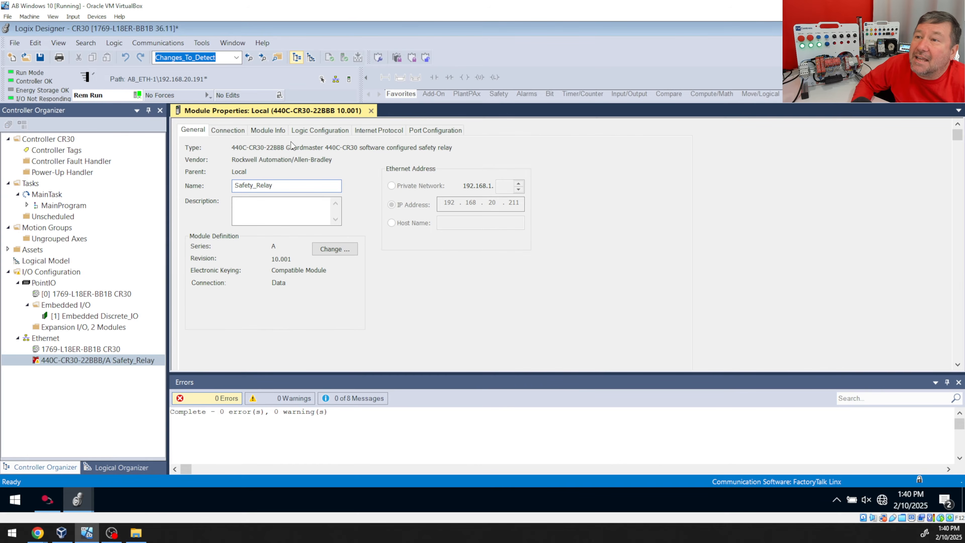
{"action": "left_click", "coordinate": [225, 132]}
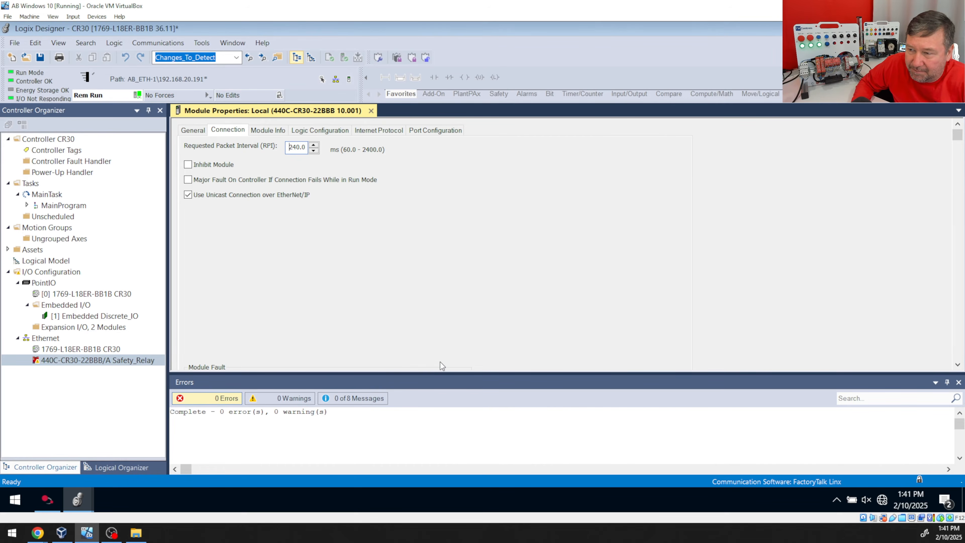
{"action": "left_click_drag", "start_coordinate": [441, 372], "coordinate": [435, 362]}
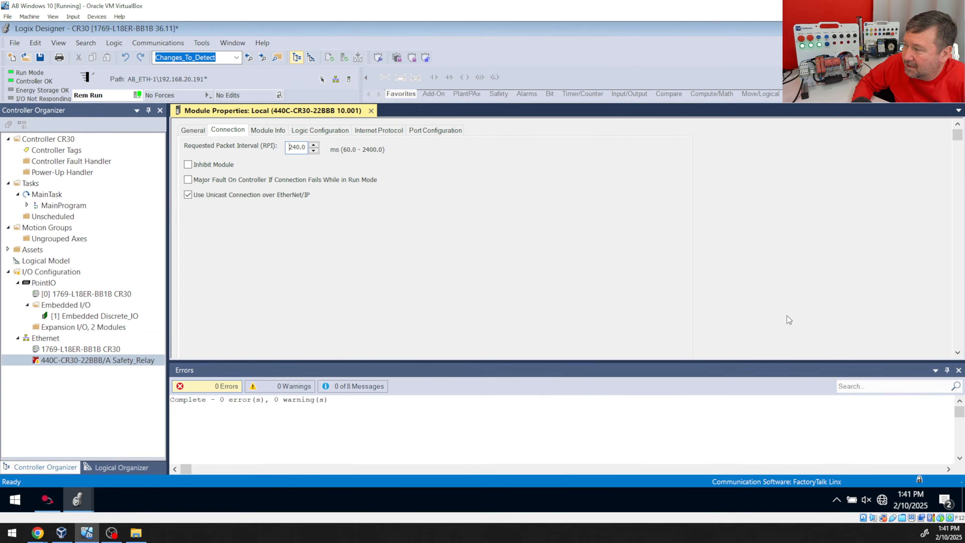
{"action": "left_click", "coordinate": [958, 342]}
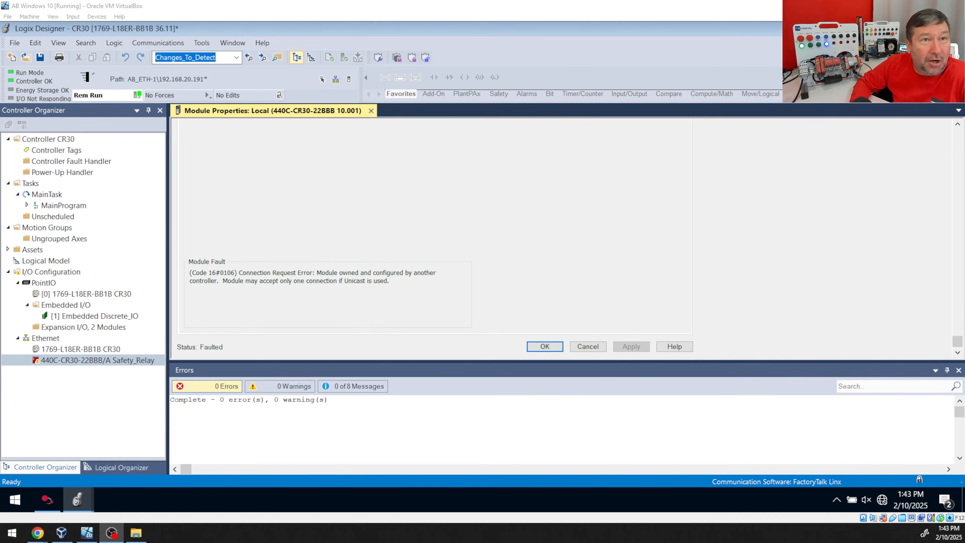
- Switch to the browser and read the Rockwell knowledgebase article on 440C-CR30 error code 16#0106, including its access level, problem and solution
{"action": "left_click_drag", "start_coordinate": [0, 22], "coordinate": [554, 82]}
{"action": "double_click", "coordinate": [554, 82]}
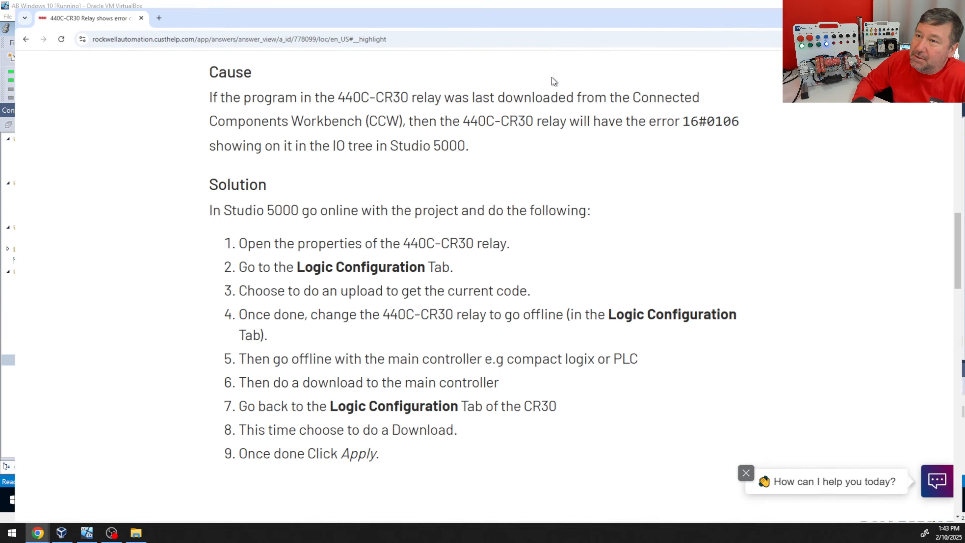
{"action": "scroll", "coordinate": [221, 311], "scroll_direction": "up", "scroll_amount": 15}
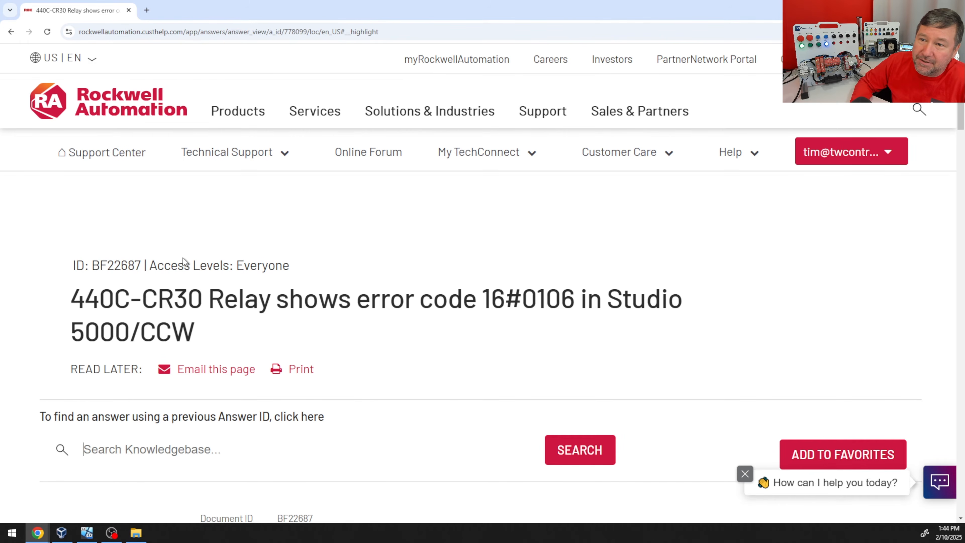
{"action": "left_click_drag", "start_coordinate": [239, 265], "coordinate": [291, 265]}
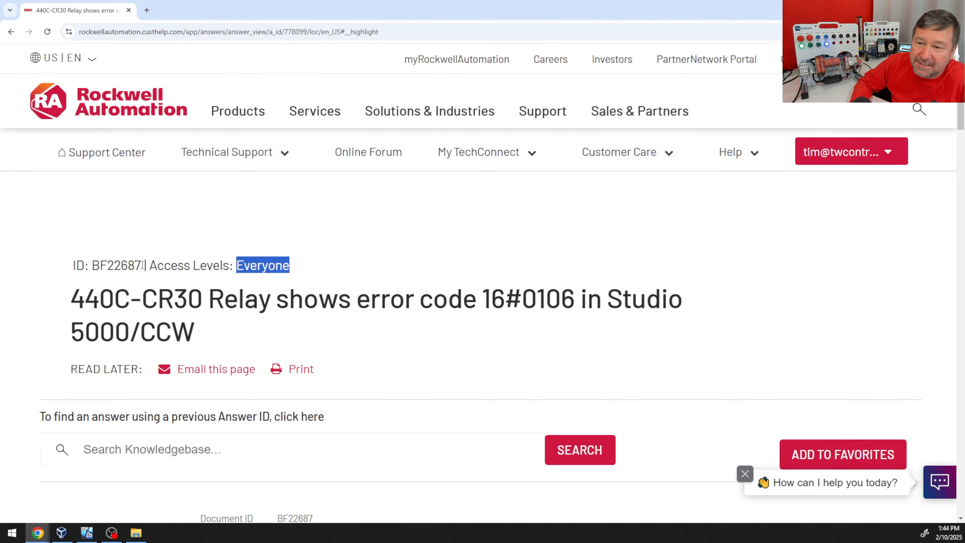
{"action": "scroll", "coordinate": [146, 265], "scroll_direction": "down", "scroll_amount": 10}
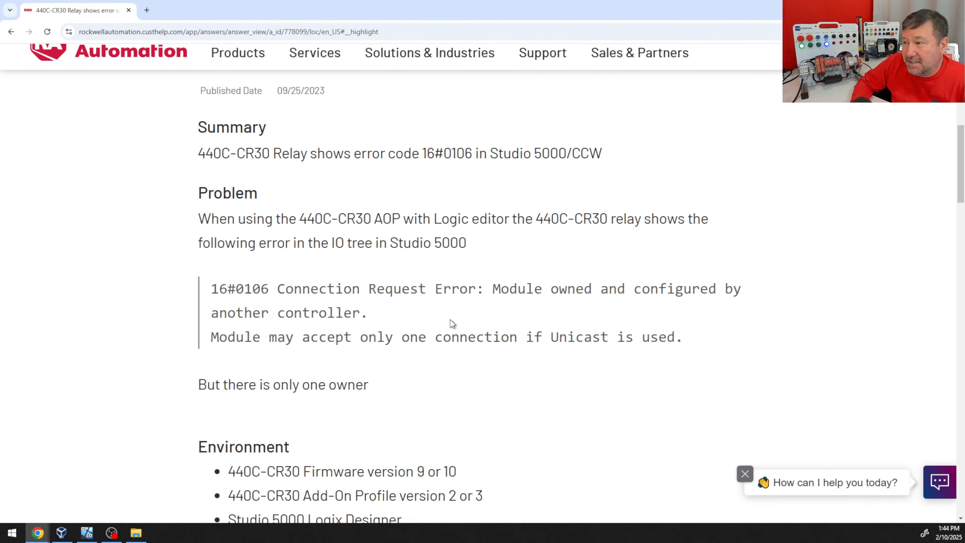
{"action": "scroll", "coordinate": [480, 319], "scroll_direction": "down", "scroll_amount": 6}
{"action": "scroll", "coordinate": [484, 317], "scroll_direction": "down", "scroll_amount": 5}
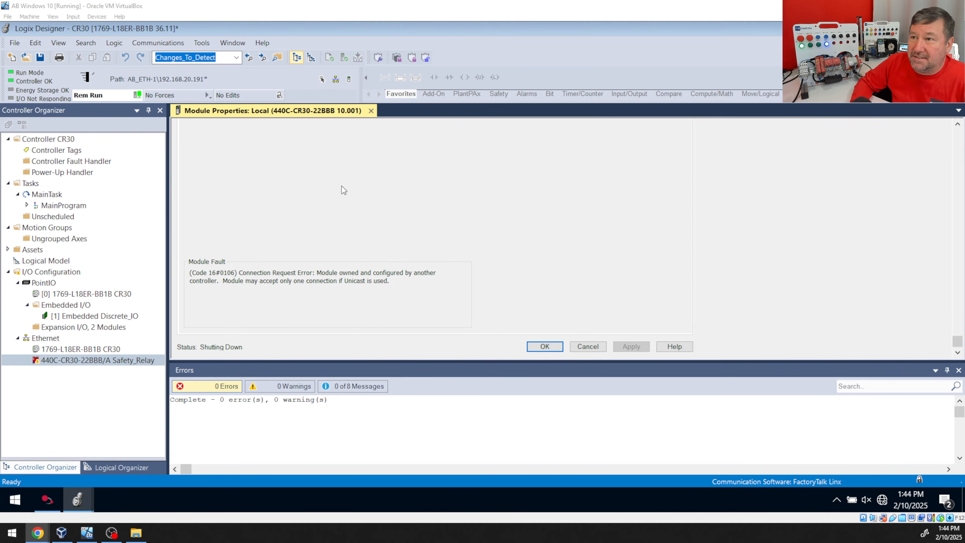
- Switch back to Logix Designer and upload the safety relay's logic configuration to the project
{"action": "left_click_drag", "start_coordinate": [958, 341], "coordinate": [944, 114]}
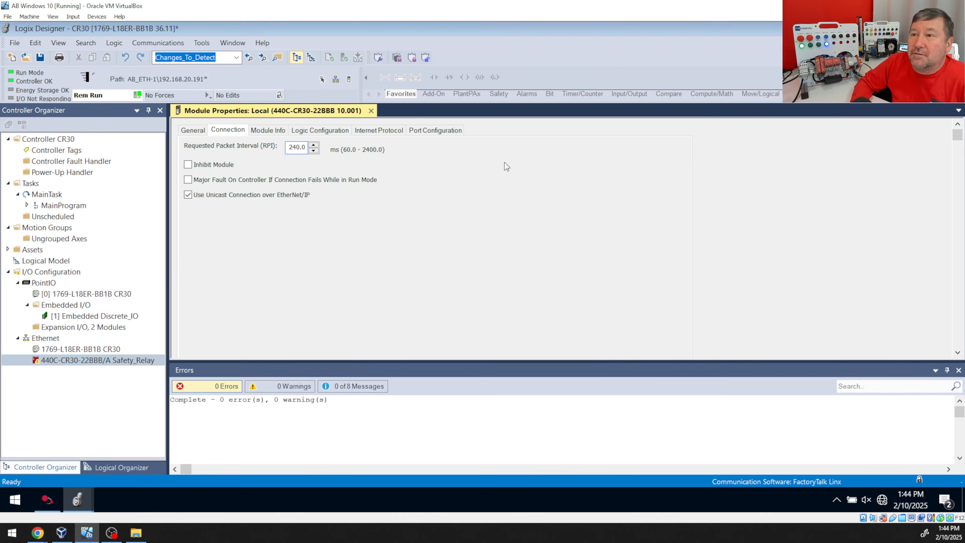
{"action": "left_click", "coordinate": [331, 131]}
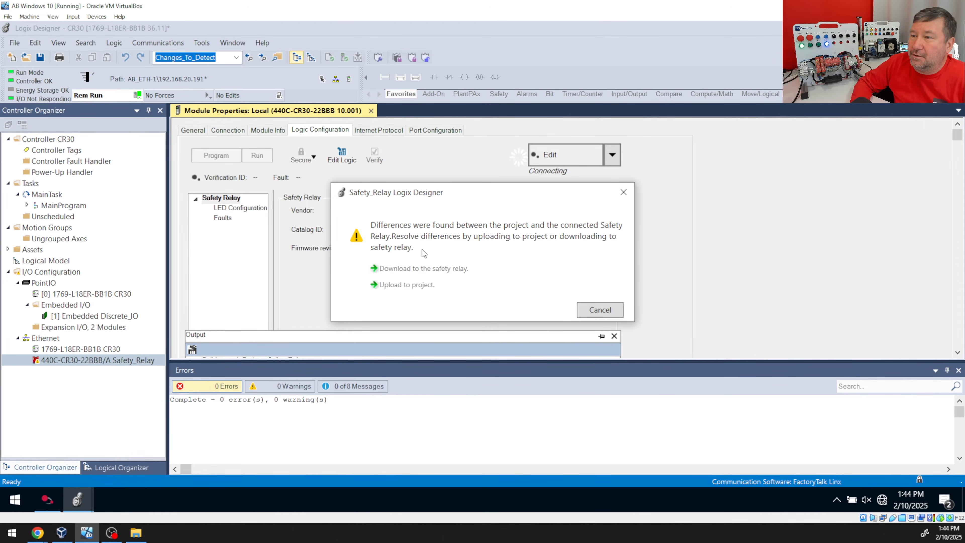
{"action": "left_click", "coordinate": [411, 285]}
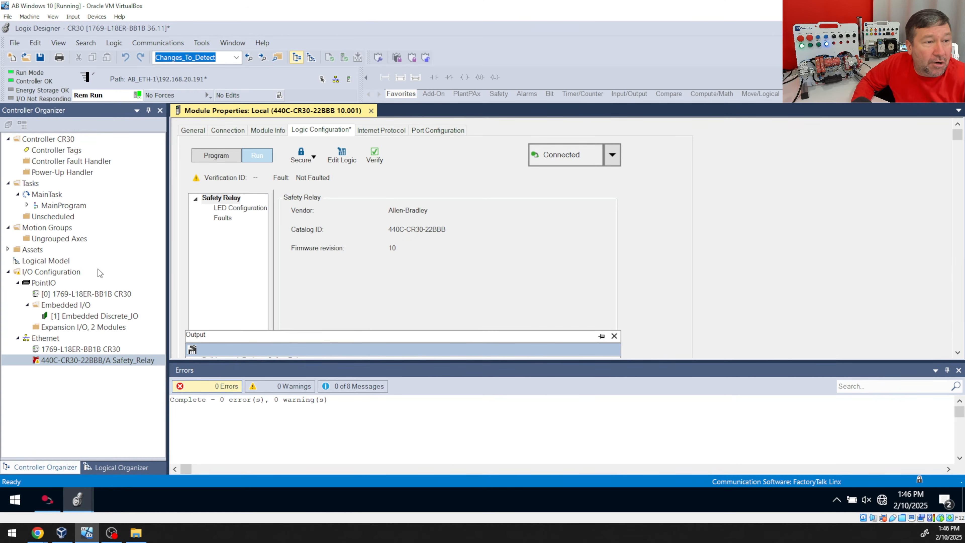
- Take the project offline, applying the pending module configuration changes without inhibiting the connection
{"action": "left_click", "coordinate": [159, 43]}
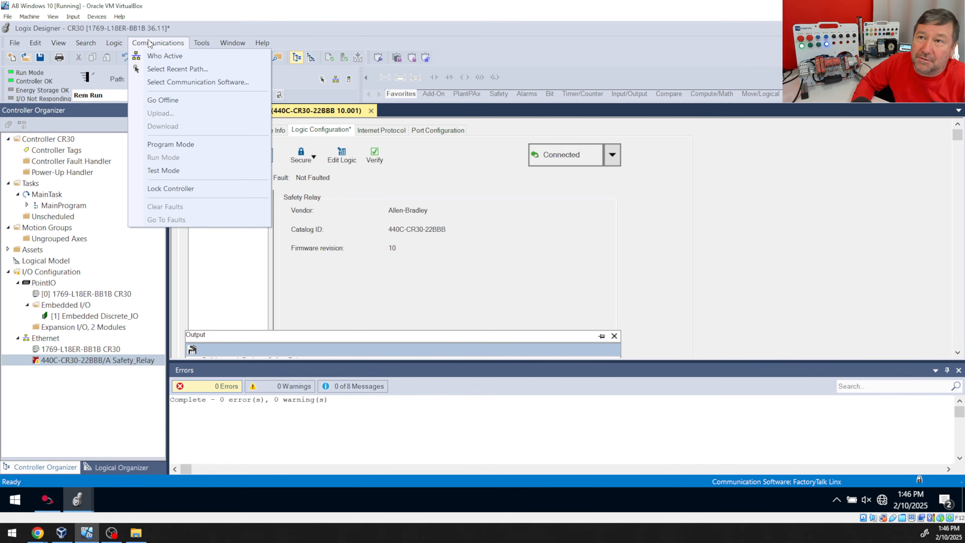
{"action": "left_click", "coordinate": [177, 100]}
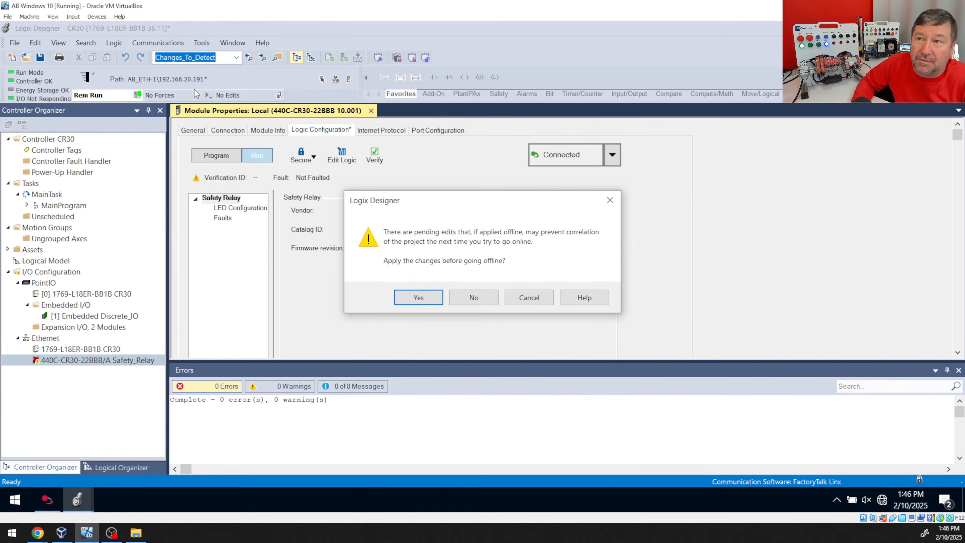
{"action": "left_click", "coordinate": [429, 299]}
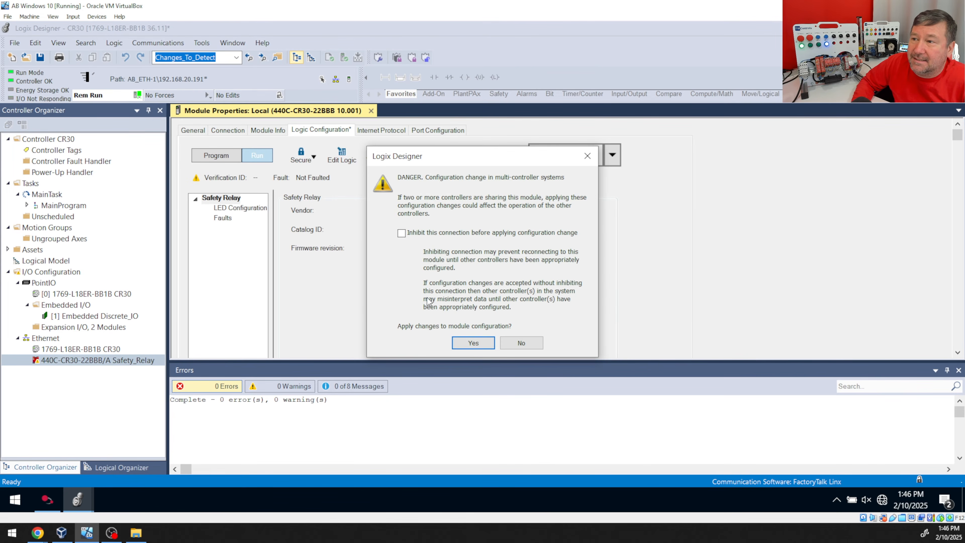
{"action": "left_click", "coordinate": [471, 342]}
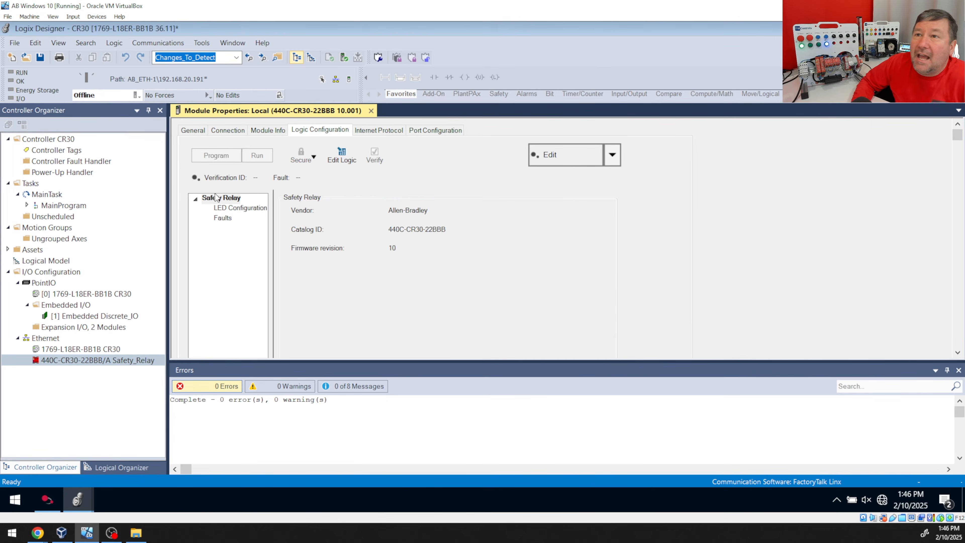
- Download the updated project to the 192.168.20.191 controller again and change it back to Remote Run
{"action": "left_click", "coordinate": [154, 43]}
{"action": "left_click", "coordinate": [156, 58]}
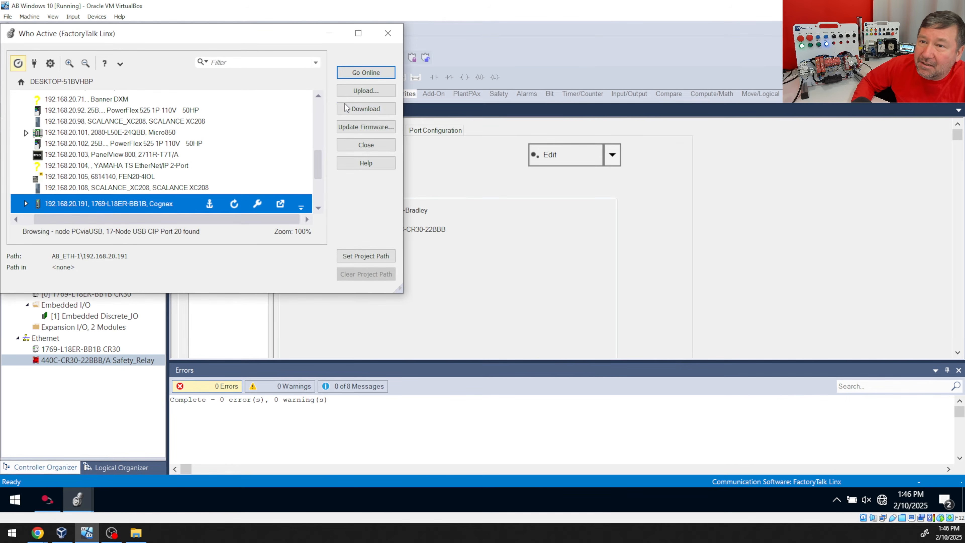
{"action": "left_click", "coordinate": [366, 110]}
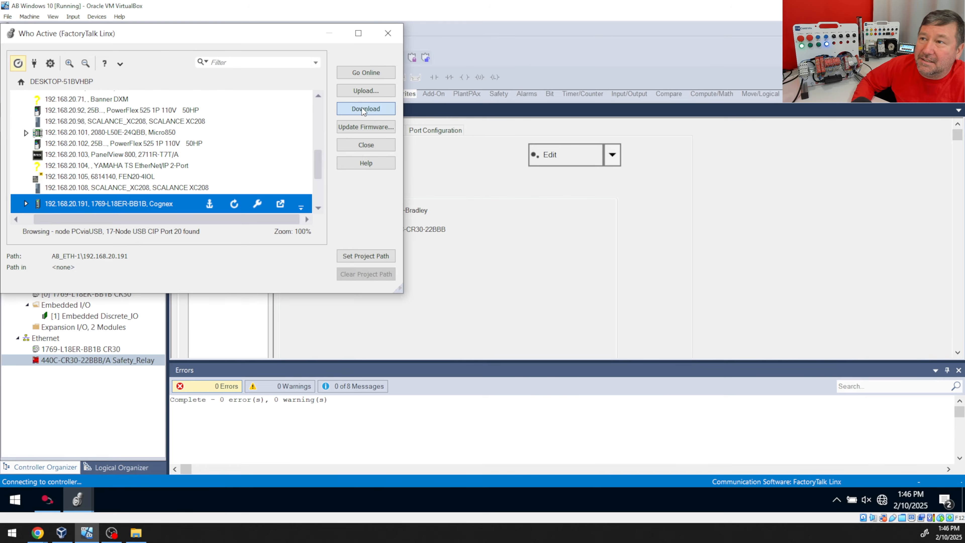
{"action": "left_click", "coordinate": [252, 195]}
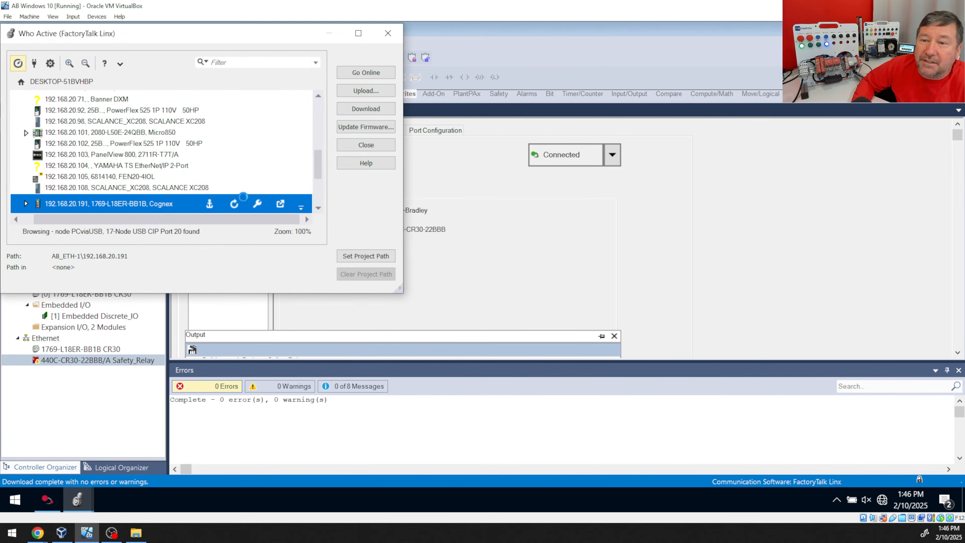
- Close the Safety_Relay module properties and open the controller tags for monitoring
{"action": "mouse_move", "coordinate": [54, 362]}
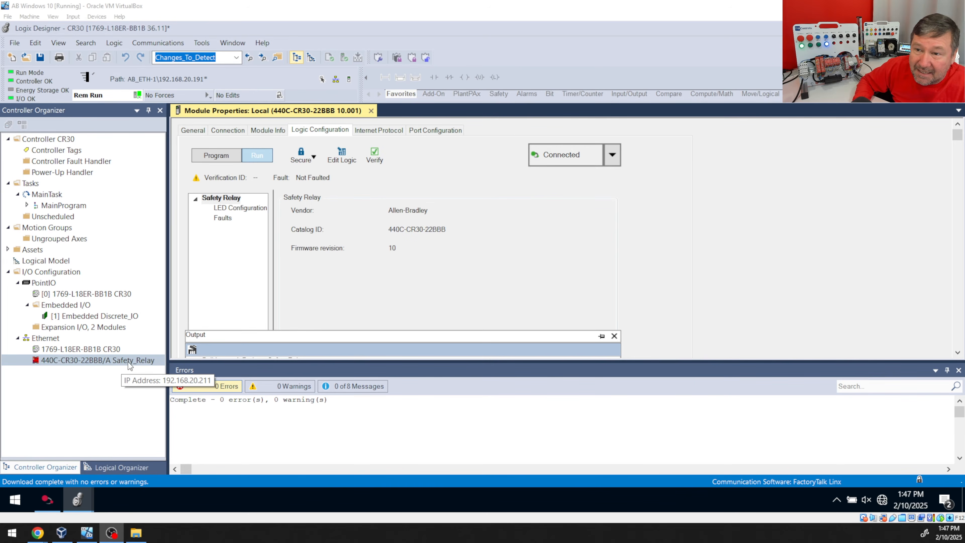
{"action": "left_click", "coordinate": [193, 130]}
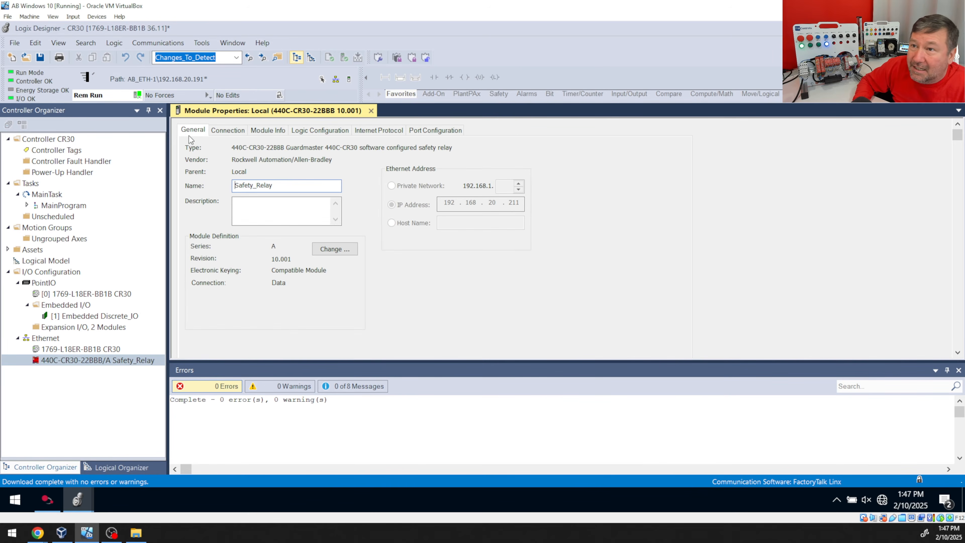
{"action": "left_click", "coordinate": [373, 111]}
{"action": "left_click", "coordinate": [74, 150]}
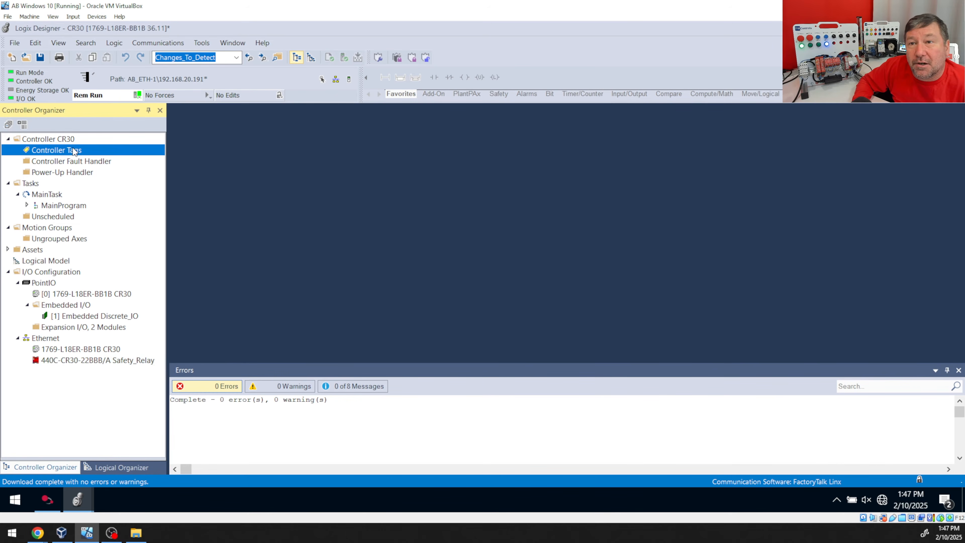
{"action": "double_click", "coordinate": [73, 150]}
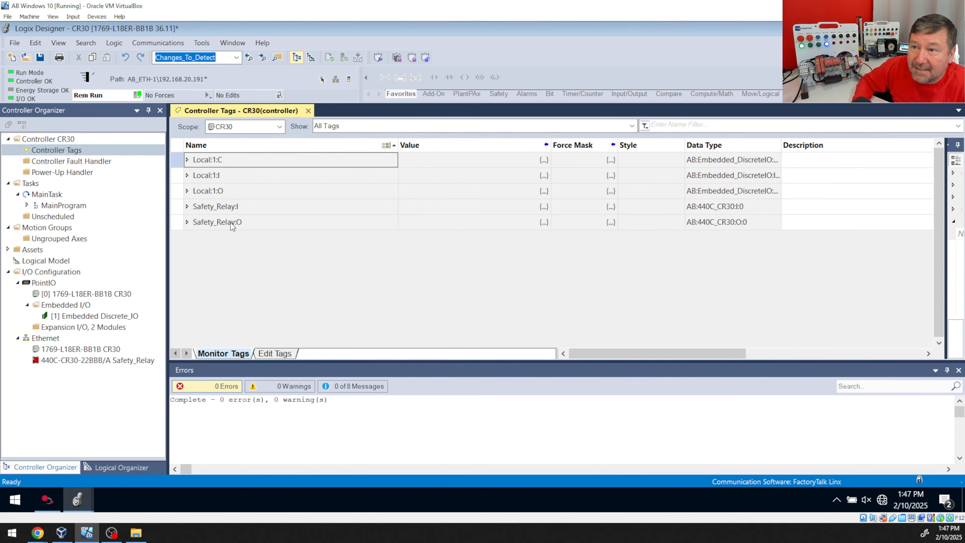
- Expand the Safety_Relay:I tag and examine its input point values, starting at Pt00Data
{"action": "left_click", "coordinate": [188, 207]}
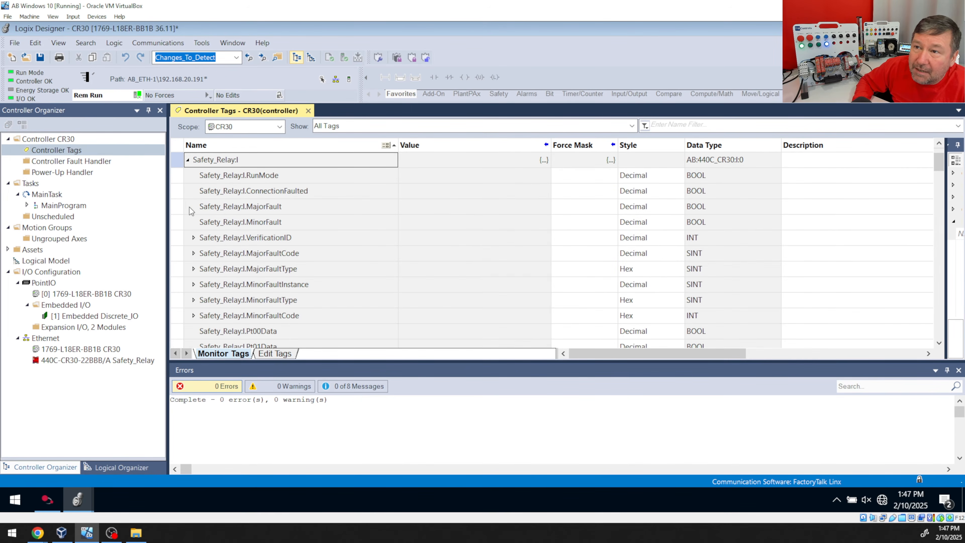
{"action": "scroll", "coordinate": [300, 193], "scroll_direction": "down", "scroll_amount": 4}
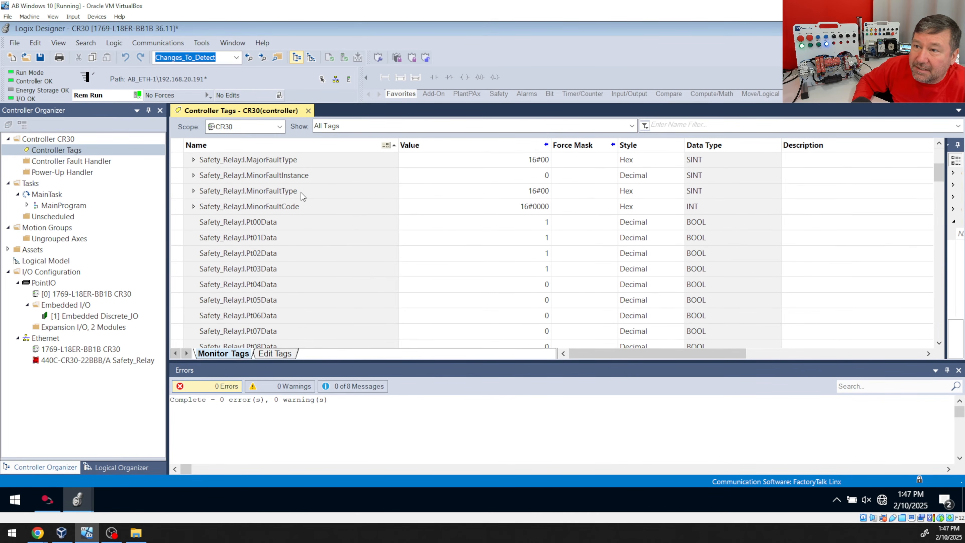
{"action": "scroll", "coordinate": [302, 191], "scroll_direction": "down", "scroll_amount": 1}
{"action": "left_click", "coordinate": [215, 190]}
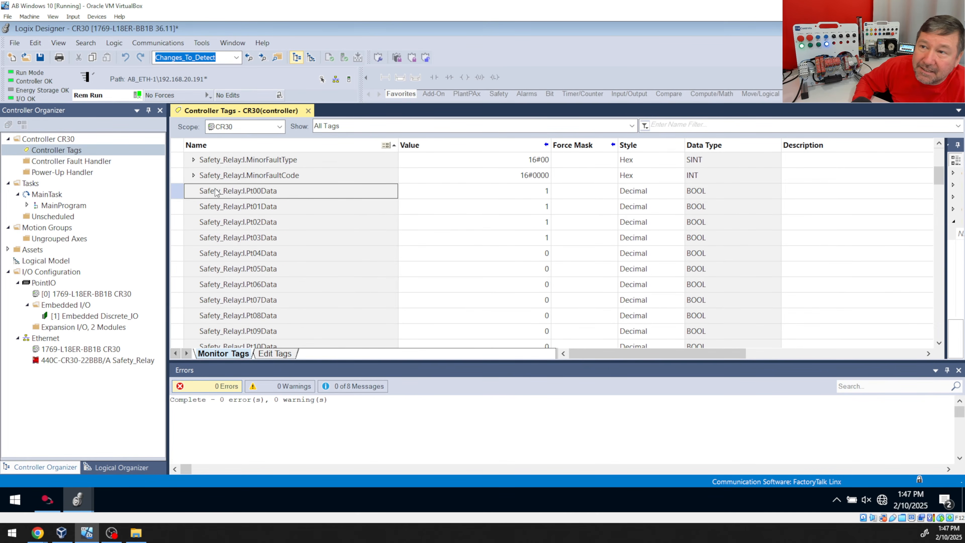
{"action": "left_click_drag", "start_coordinate": [201, 189], "coordinate": [280, 190]}
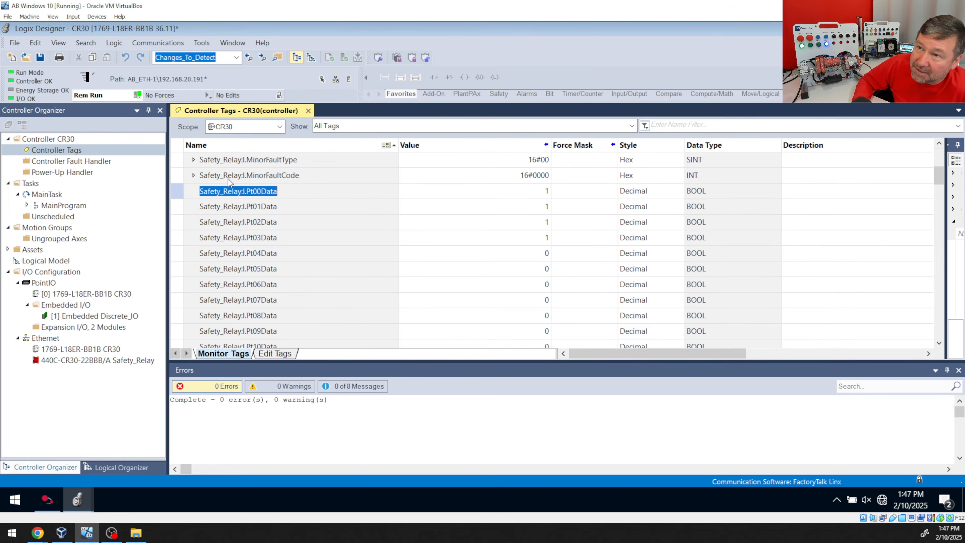
{"action": "left_click_drag", "start_coordinate": [275, 189], "coordinate": [262, 198]}
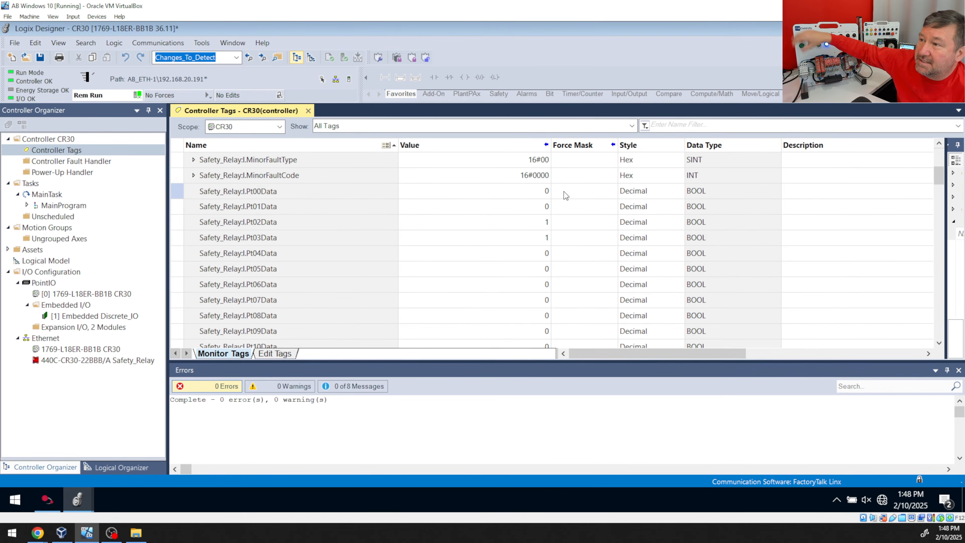
- Look through the remaining Safety_Relay:I point data down to the SMF status tags
{"action": "scroll", "coordinate": [289, 181], "scroll_direction": "down", "scroll_amount": 1}
{"action": "scroll", "coordinate": [288, 181], "scroll_direction": "down", "scroll_amount": 12}
{"action": "scroll", "coordinate": [285, 185], "scroll_direction": "down", "scroll_amount": 1}
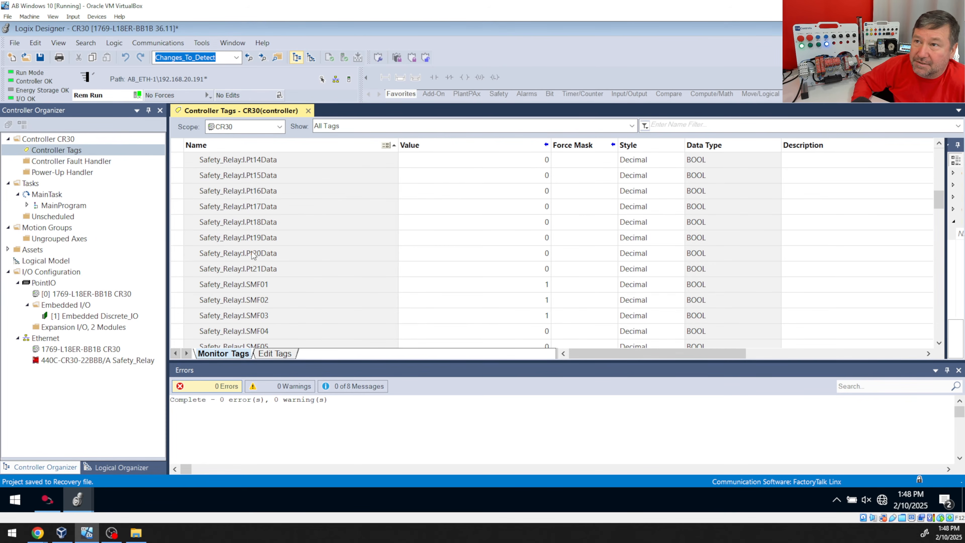
- Open the Safety_Relay module's properties and bring up its safety logic from the logic configuration
{"action": "right_click", "coordinate": [82, 363]}
{"action": "left_click", "coordinate": [190, 337]}
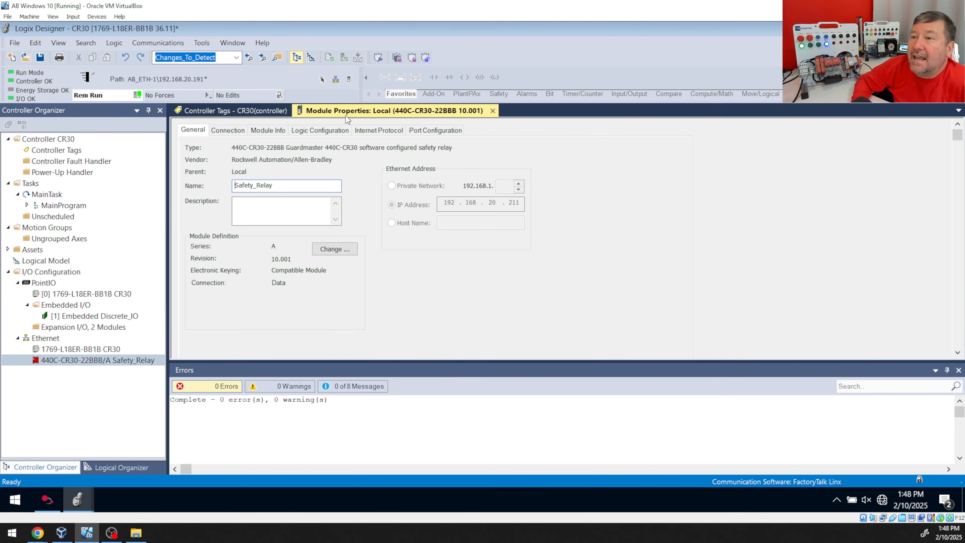
{"action": "left_click", "coordinate": [316, 130]}
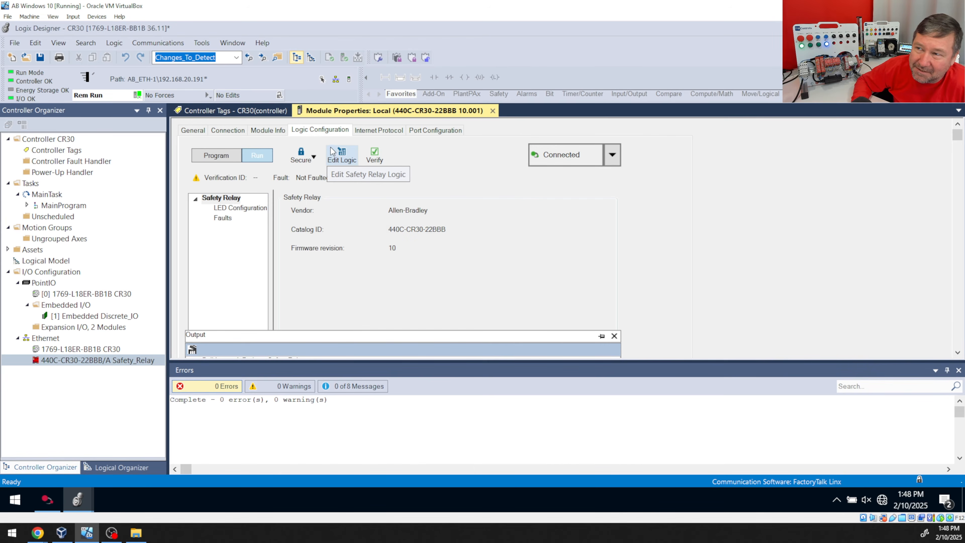
{"action": "left_click", "coordinate": [341, 157]}
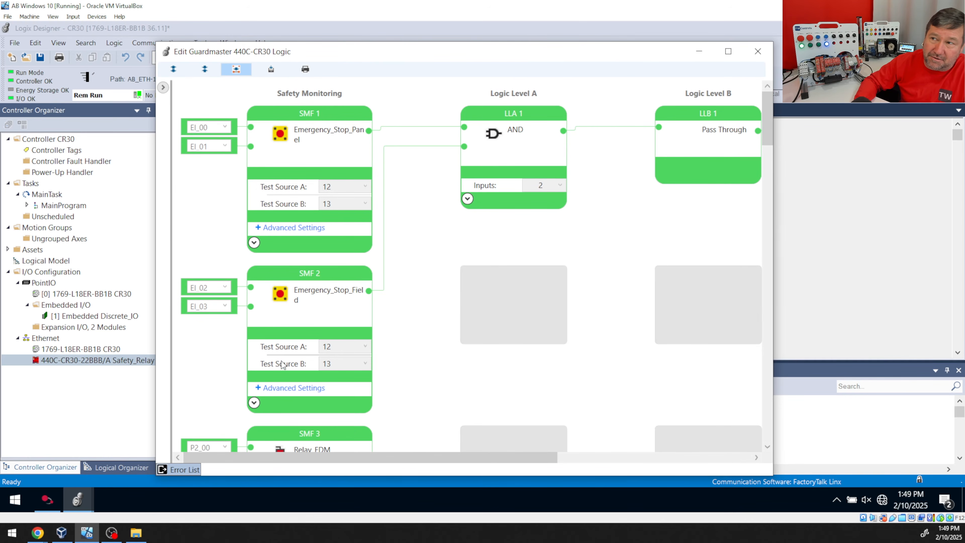
- Examine which devices the safety monitoring blocks SMF 1 to SMF 7 represent, and close the logic editor
{"action": "scroll", "coordinate": [245, 356], "scroll_direction": "down", "scroll_amount": 3}
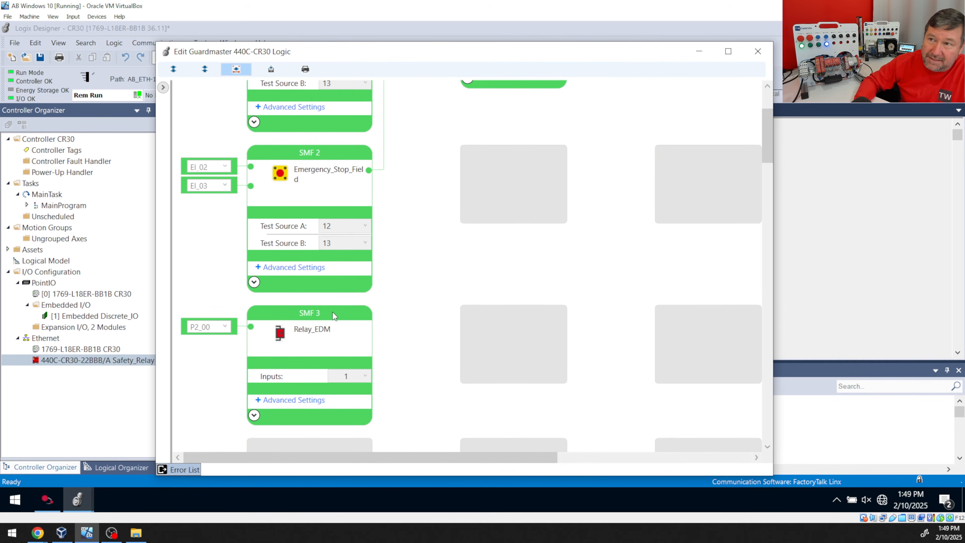
{"action": "scroll", "coordinate": [349, 313], "scroll_direction": "down", "scroll_amount": 6}
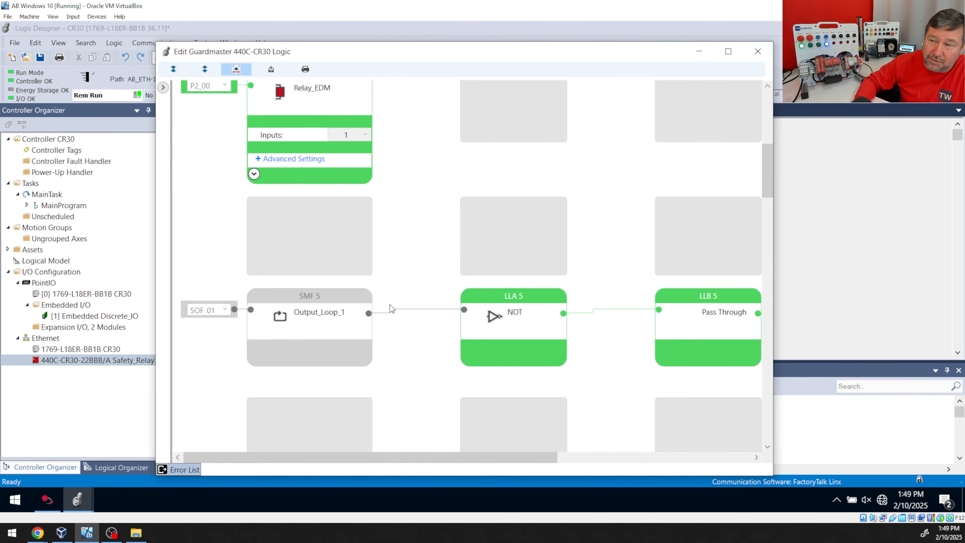
{"action": "scroll", "coordinate": [390, 305], "scroll_direction": "down", "scroll_amount": 5}
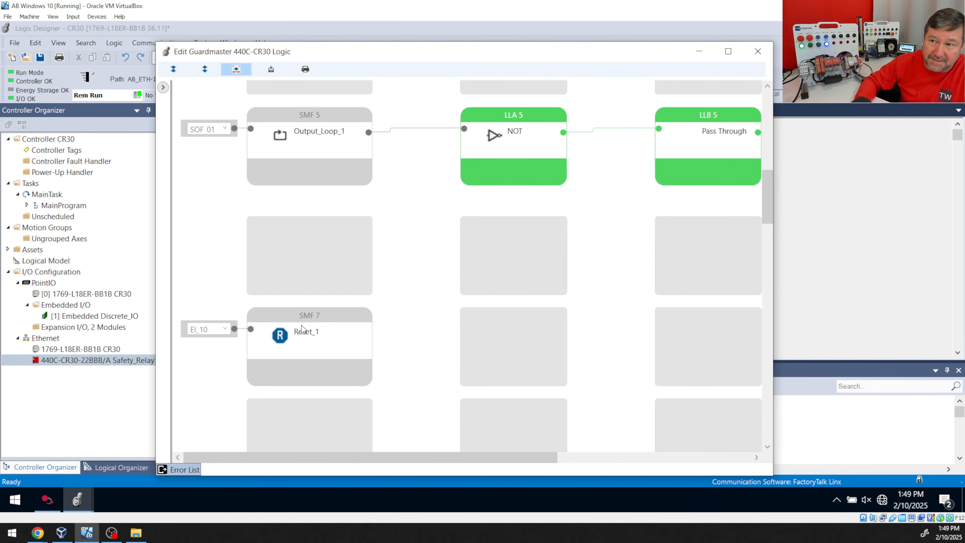
{"action": "scroll", "coordinate": [346, 370], "scroll_direction": "up", "scroll_amount": 6}
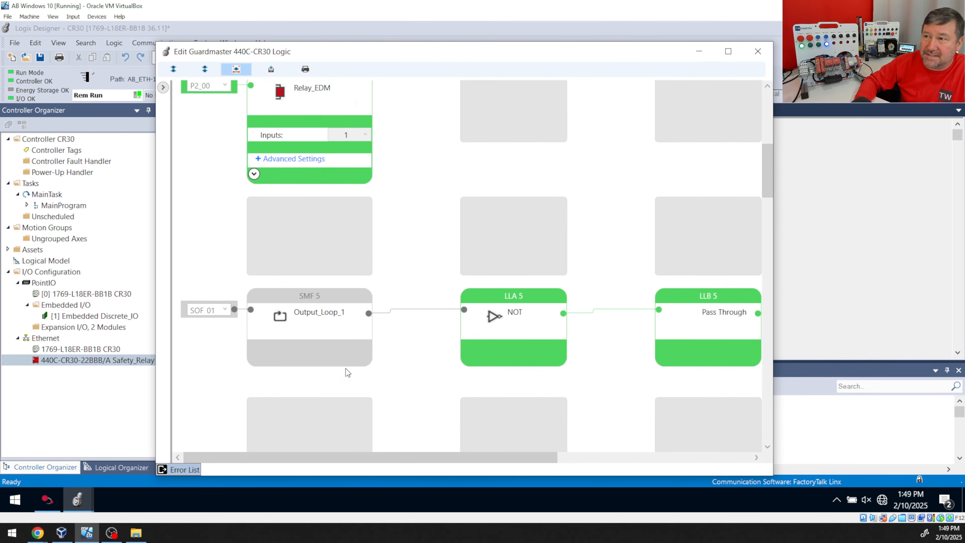
{"action": "scroll", "coordinate": [346, 363], "scroll_direction": "up", "scroll_amount": 7}
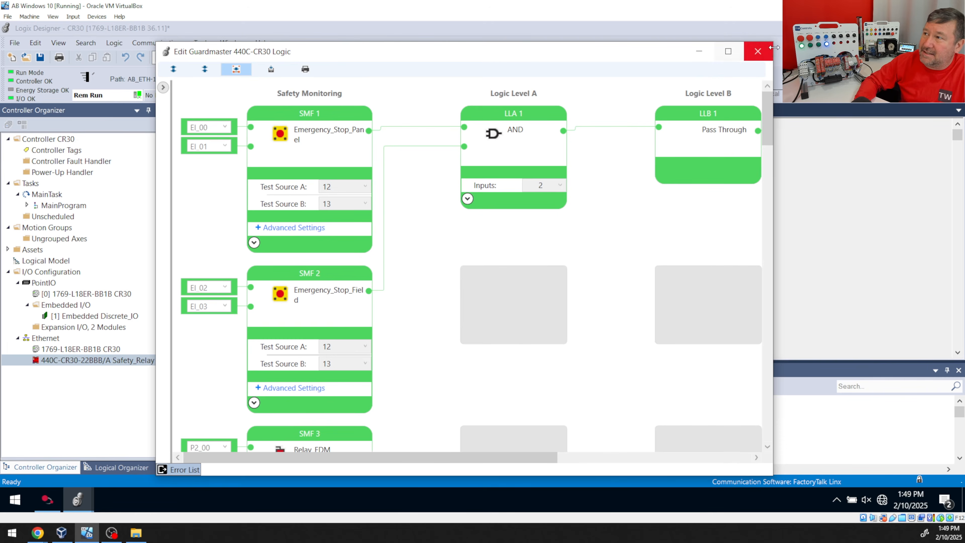
{"action": "left_click", "coordinate": [758, 52]}
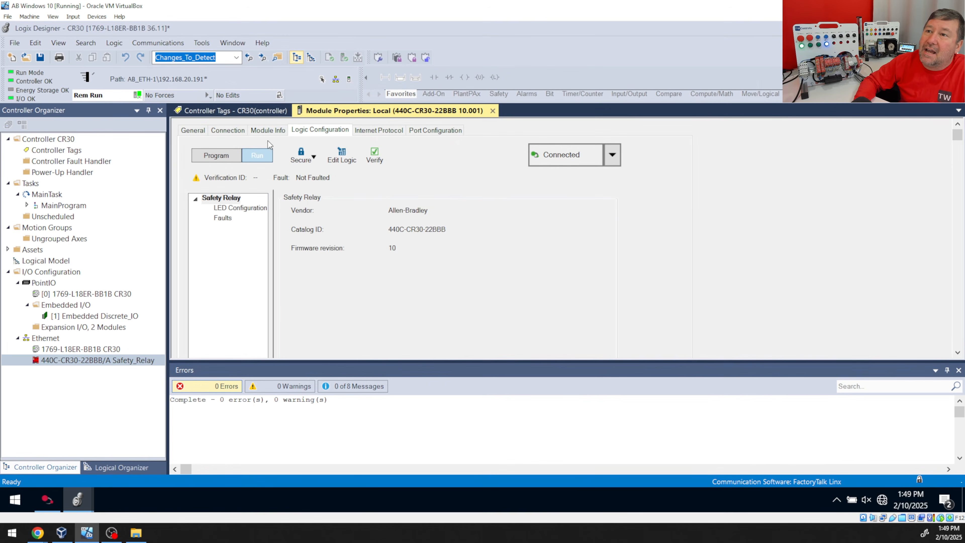
- In the controller tags, describe Safety_Relay:I.SMF01 as "Estop 1" and Safety_Relay:I.SMF02 as "Estop 2"
{"action": "left_click", "coordinate": [193, 112]}
{"action": "scroll", "coordinate": [282, 275], "scroll_direction": "down", "scroll_amount": 1}
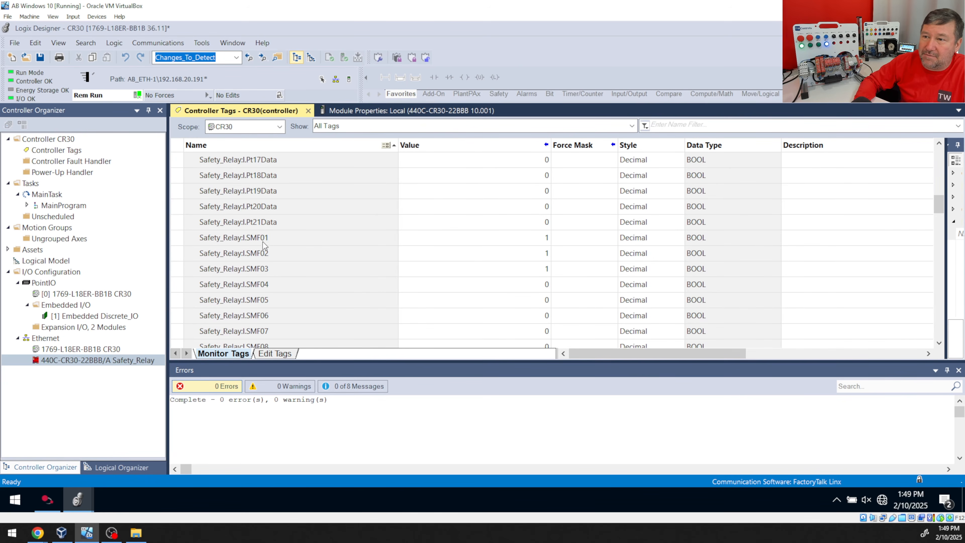
{"action": "left_click", "coordinate": [295, 242]}
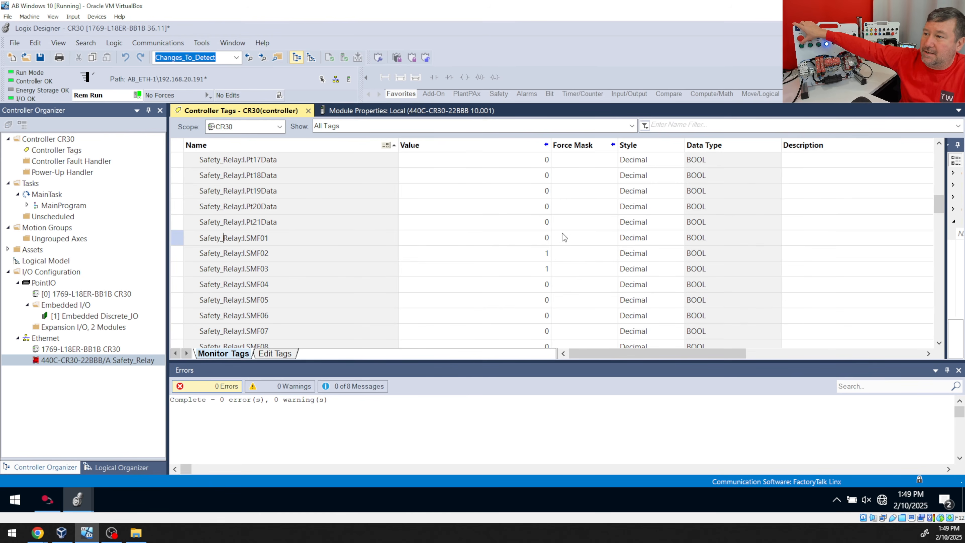
{"action": "left_click", "coordinate": [806, 240]}
{"action": "left_click", "coordinate": [805, 239]}
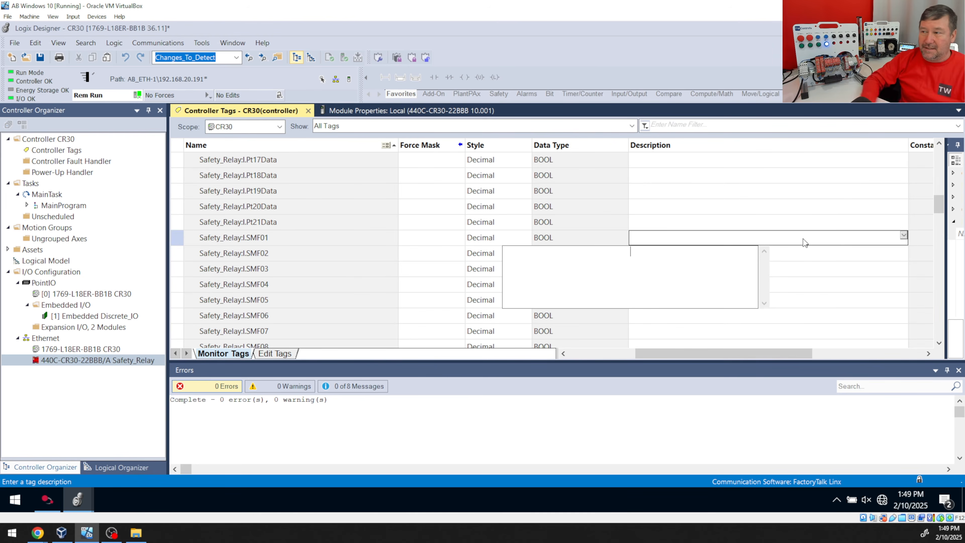
{"action": "type", "text": "Estop 1"}
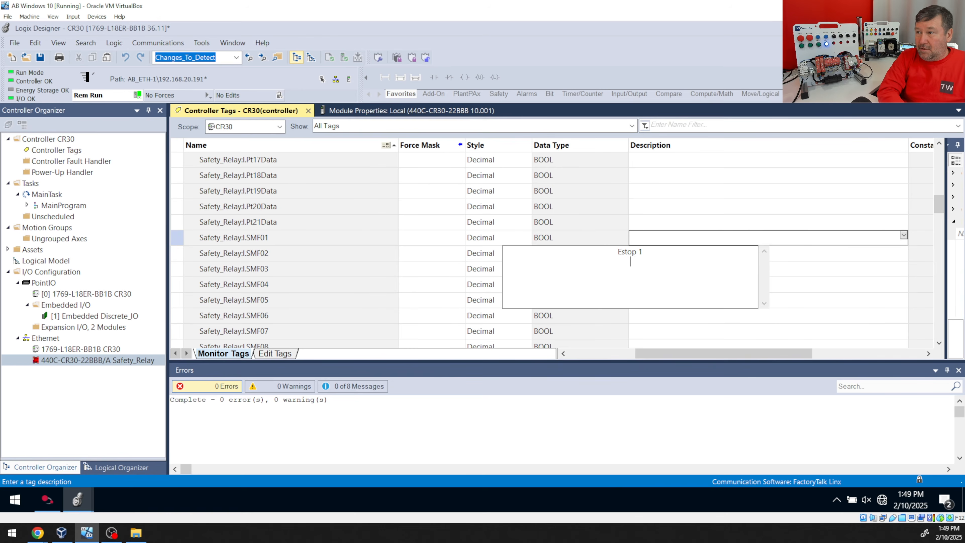
{"action": "key", "text": "Return"}
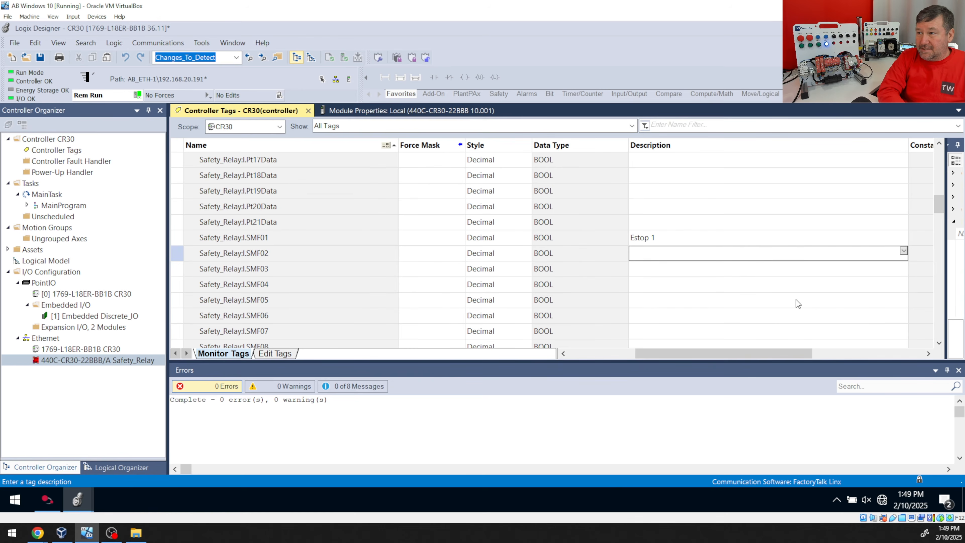
{"action": "type", "text": "Estop 2"}
{"action": "key", "text": "Return"}
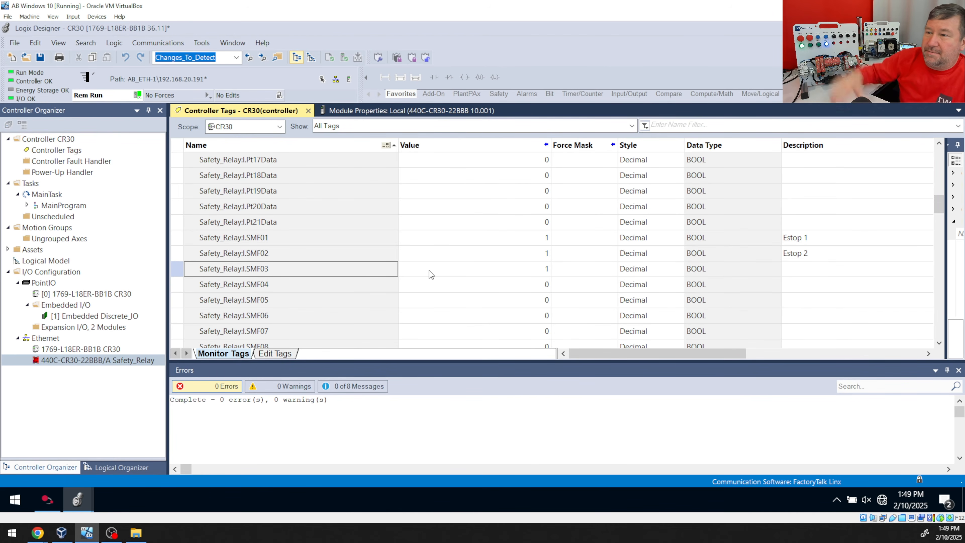
- Reopen the relay's safety logic to check what the SMF 3 block monitors, and close the logic editor
{"action": "left_click", "coordinate": [352, 113]}
{"action": "left_click", "coordinate": [342, 155]}
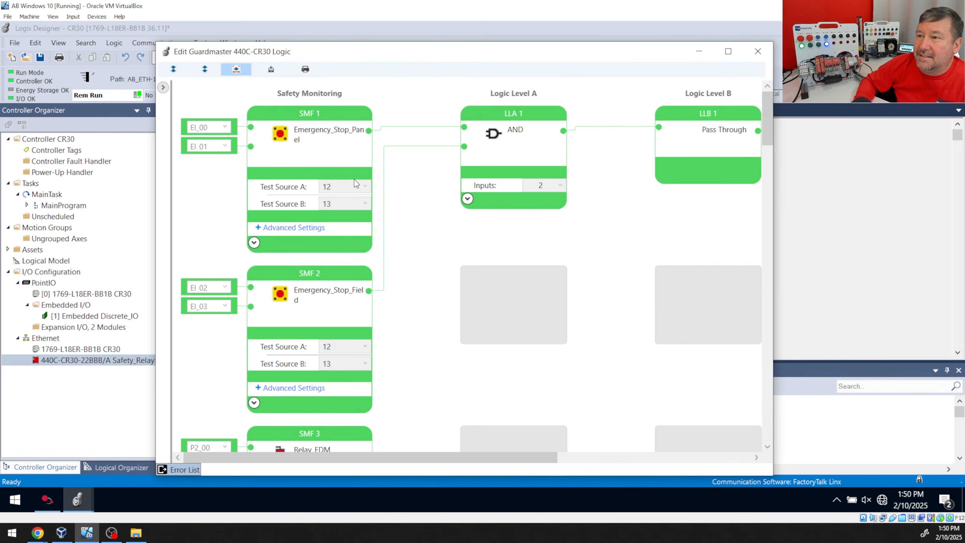
{"action": "scroll", "coordinate": [359, 271], "scroll_direction": "down", "scroll_amount": 2}
{"action": "scroll", "coordinate": [358, 271], "scroll_direction": "down", "scroll_amount": 1}
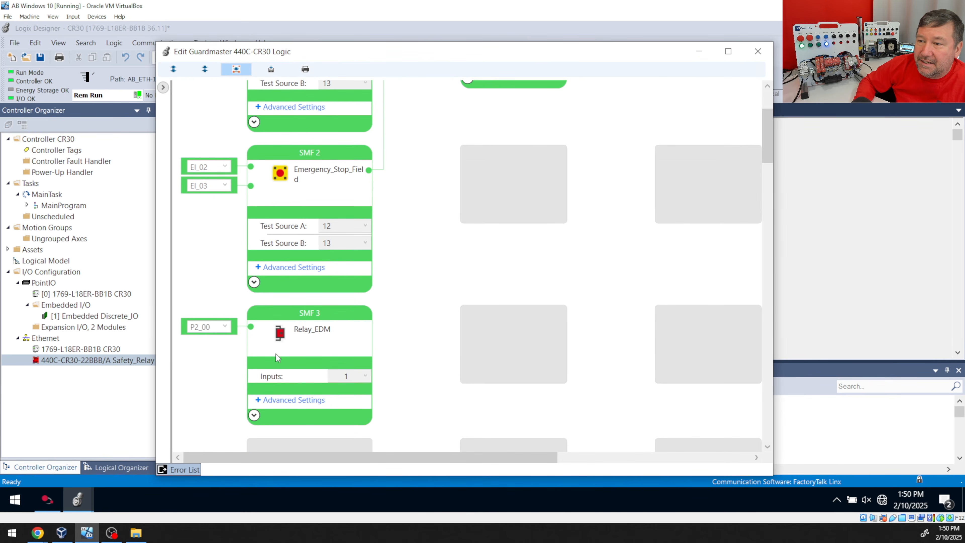
{"action": "left_click", "coordinate": [863, 181]}
{"action": "left_click", "coordinate": [746, 60]}
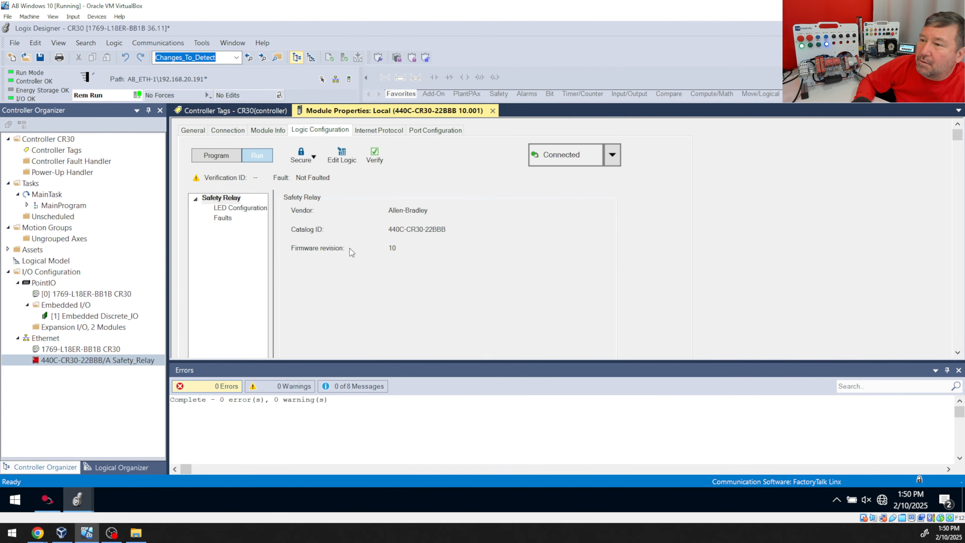
- Back in the controller tags, describe Safety_Relay:I.SMF03 as "Safety Output EDM Monitoring"
{"action": "left_click", "coordinate": [253, 111]}
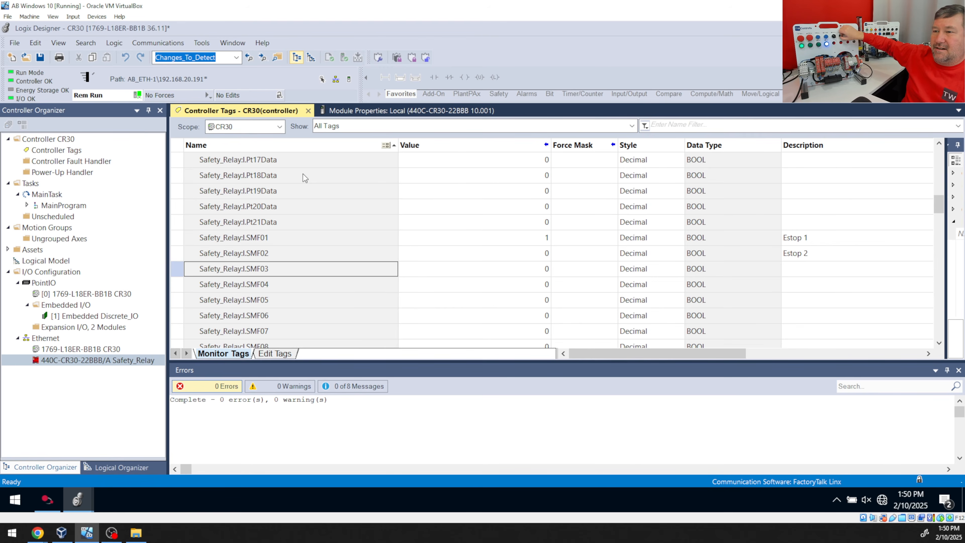
{"action": "double_click", "coordinate": [791, 268]}
{"action": "type", "text": "Safety Output EDM"}
{"action": "key", "text": "Return"}
{"action": "type", "text": "Monitoring"}
{"action": "key", "text": "Return"}
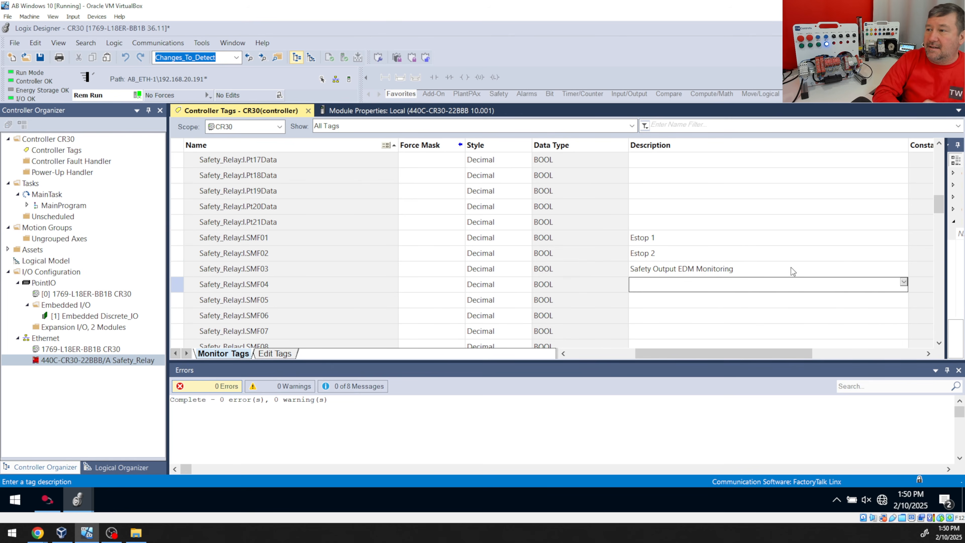
{"action": "scroll", "coordinate": [299, 267], "scroll_direction": "down", "scroll_amount": 2}
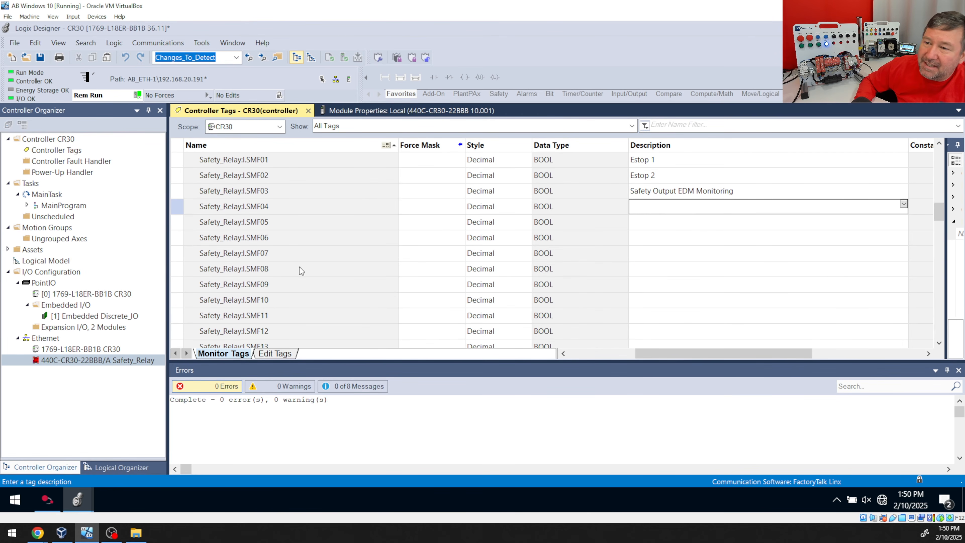